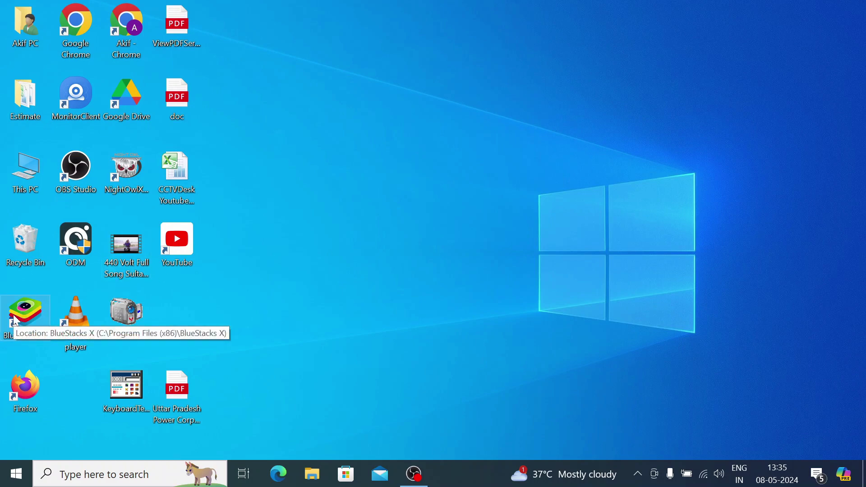
Start BlueStacks X and launch the Android App Player from its sidebar.
double_click(16, 321)
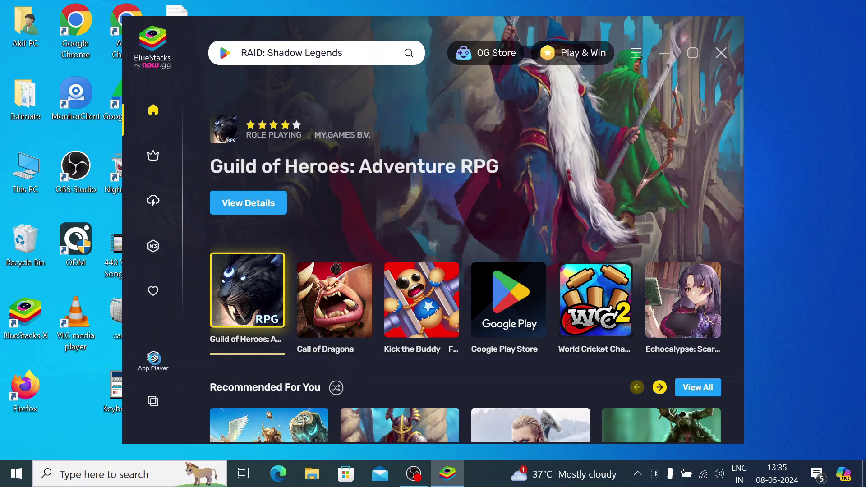
left_click(154, 358)
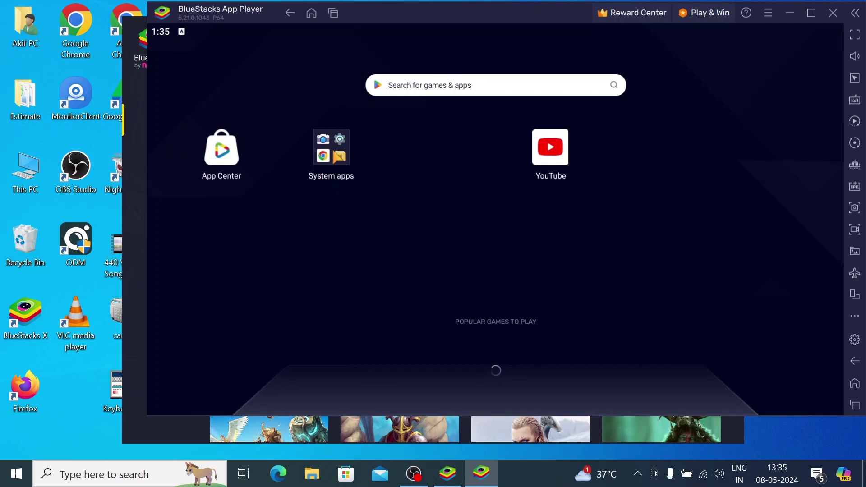
Open Play Store from System apps, search for 'icam' and scroll the results down to i-Cam.
left_click(336, 153)
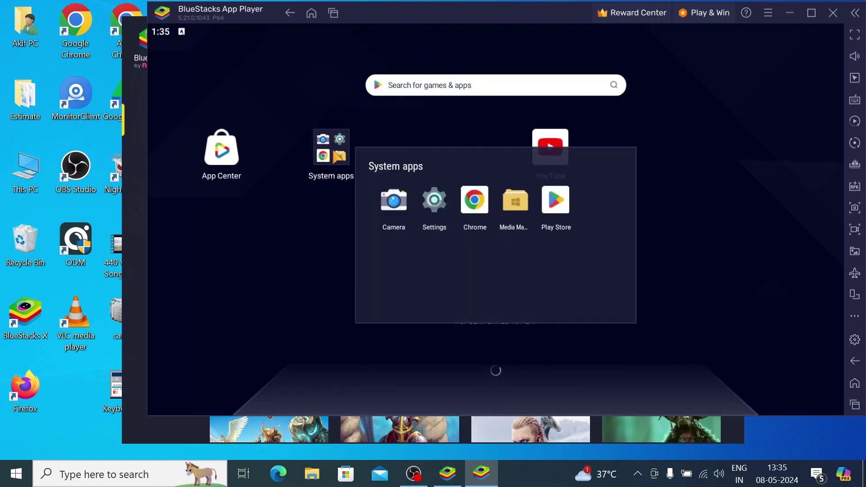
left_click(559, 208)
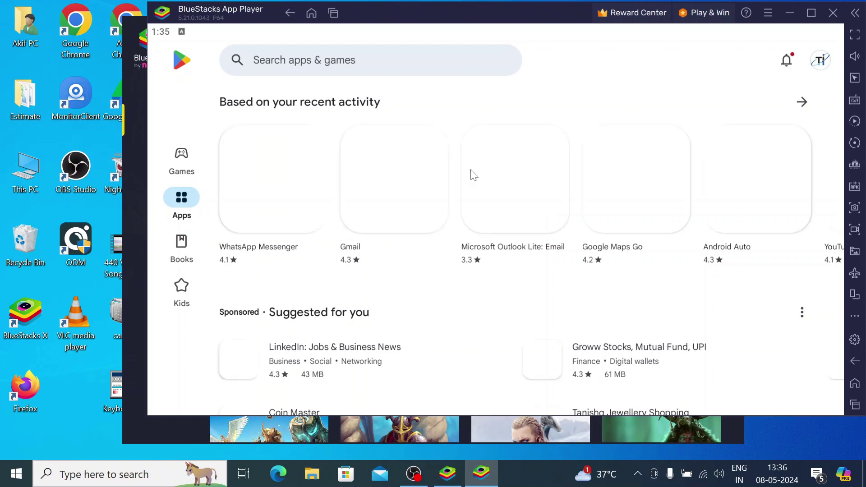
left_click(269, 63)
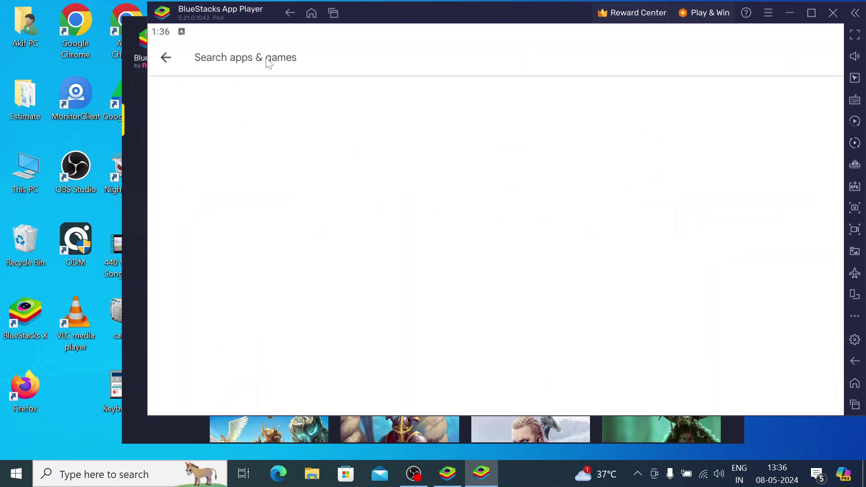
type("ic")
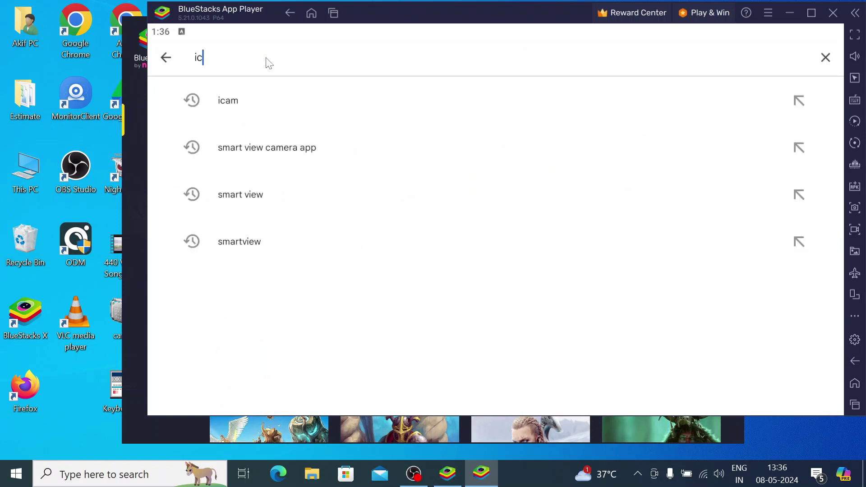
type("am")
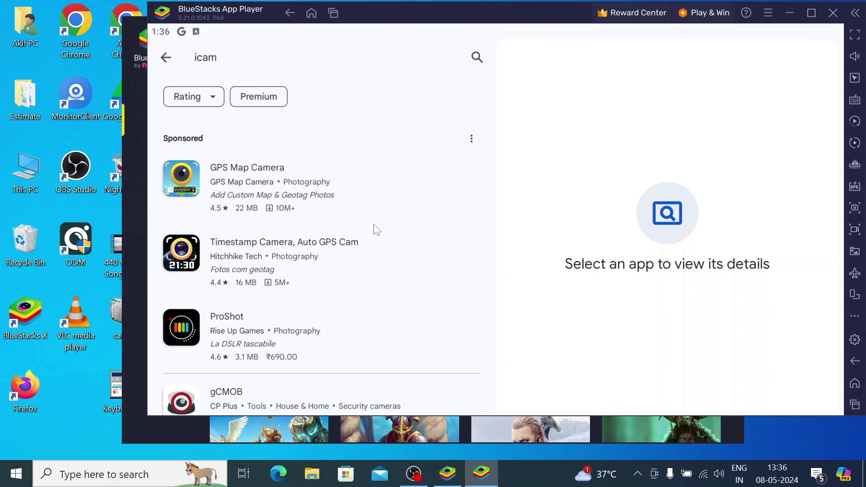
scroll(375, 231, "down", 4)
scroll(375, 232, "down", 2)
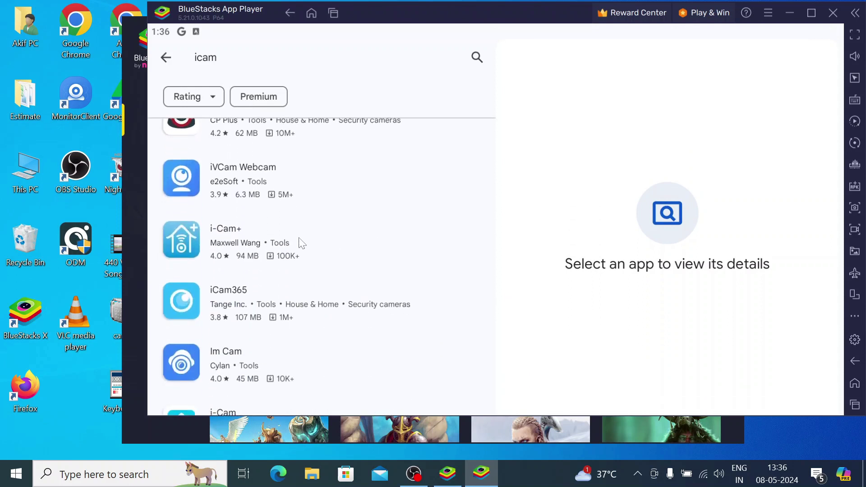
scroll(297, 305, "down", 3)
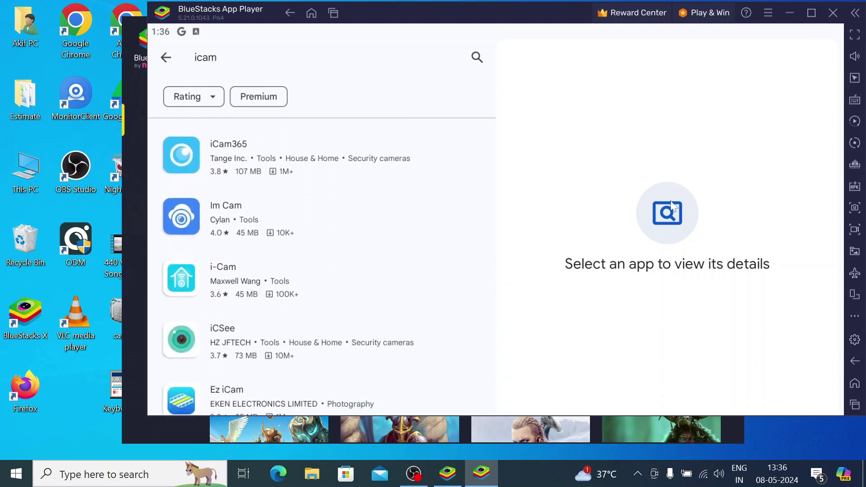
Open the i-Cam app's details page and install it.
left_click(247, 269)
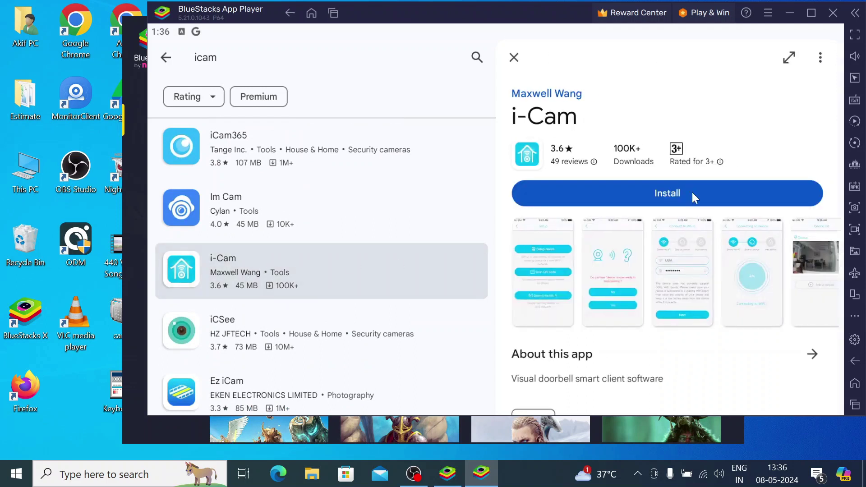
left_click(692, 193)
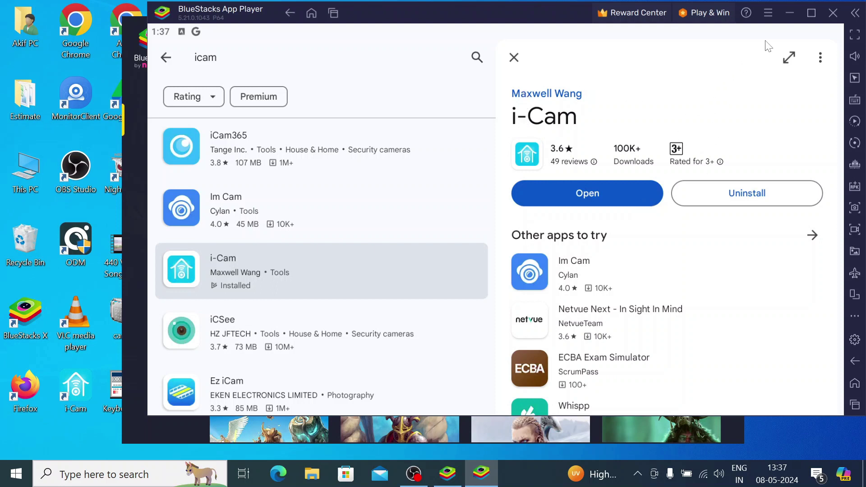
Restore the App Player window from the desktop and launch the newly installed i-Cam.
left_click(789, 13)
left_click(636, 53)
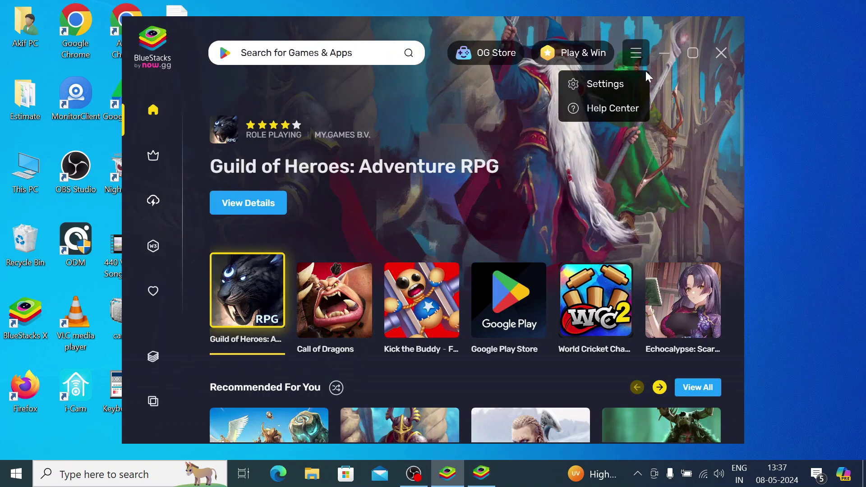
left_click(664, 53)
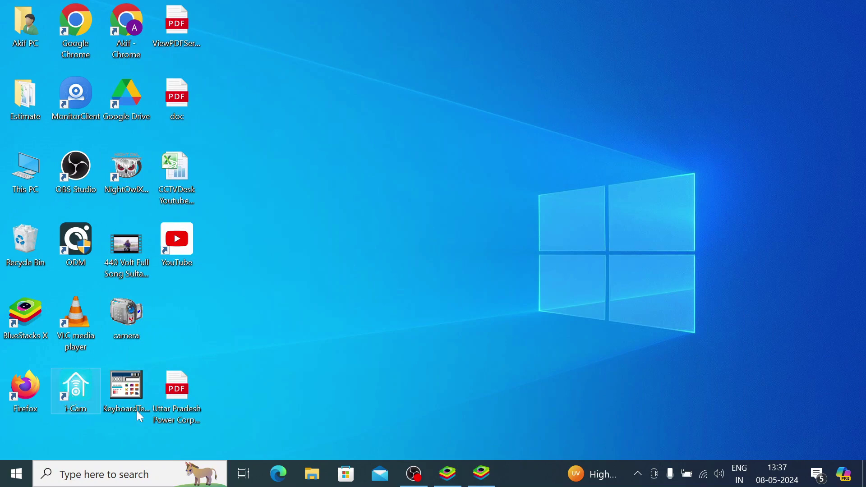
left_click(481, 474)
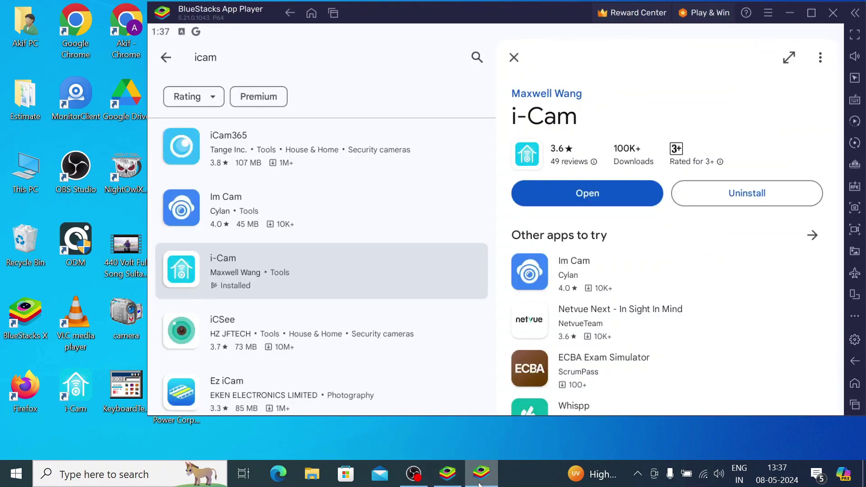
left_click(630, 199)
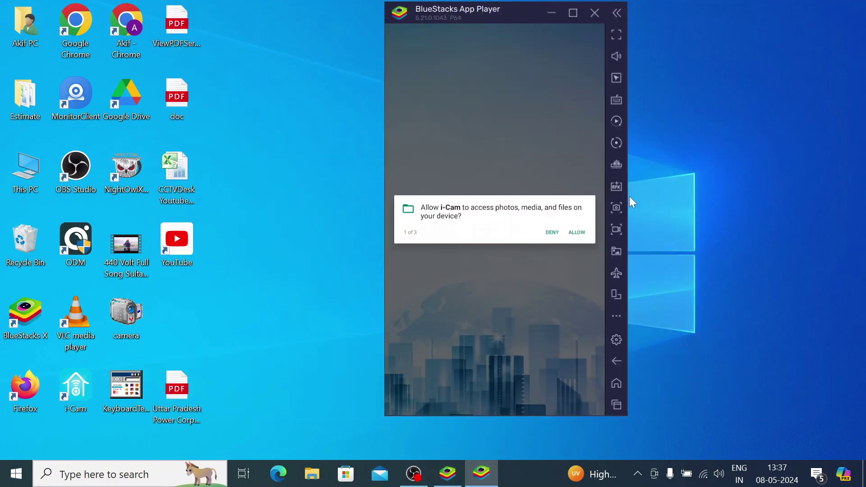
Allow i-Cam access to photos and media, the camera, and audio recording.
left_click(576, 236)
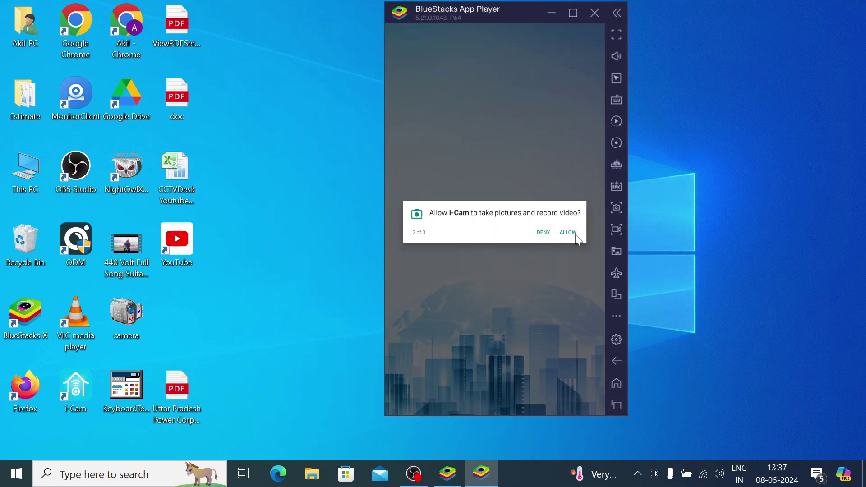
left_click(569, 233)
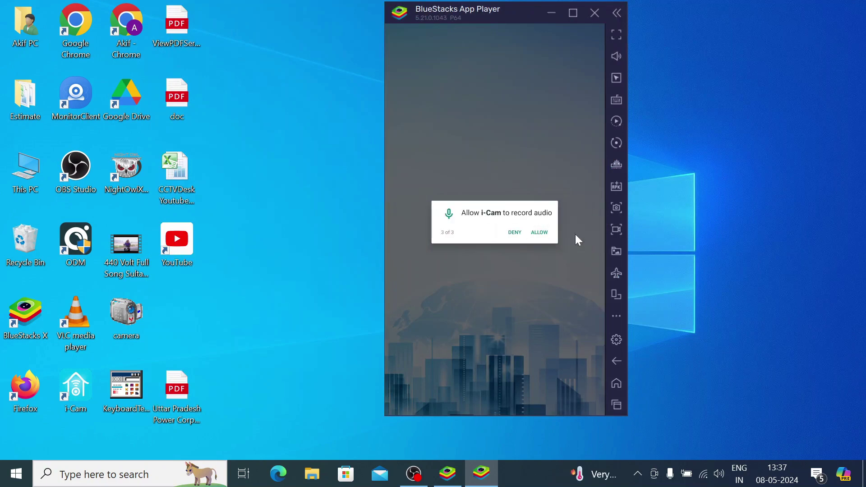
left_click(537, 233)
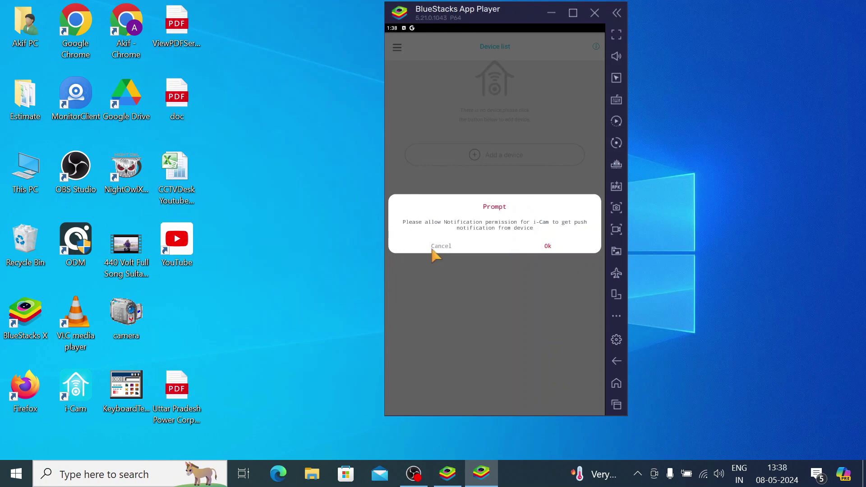
Decline notifications, choose Add a device, try the QR scanner and album, then back out.
left_click(434, 249)
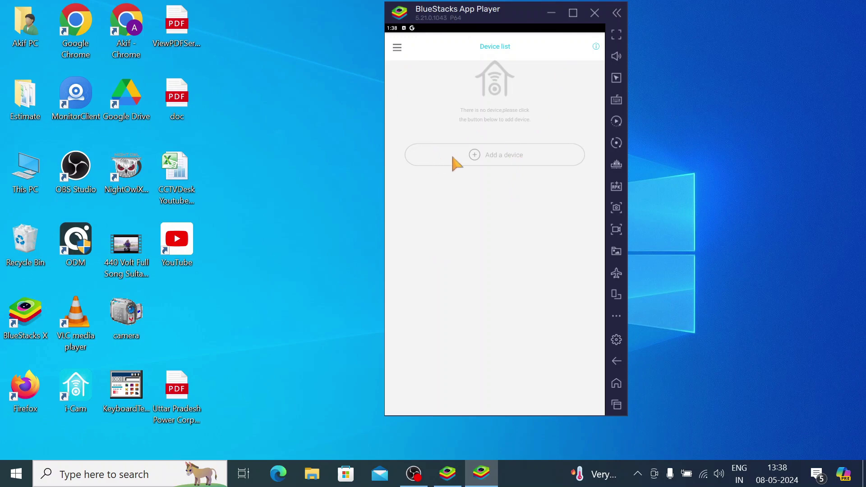
left_click(469, 153)
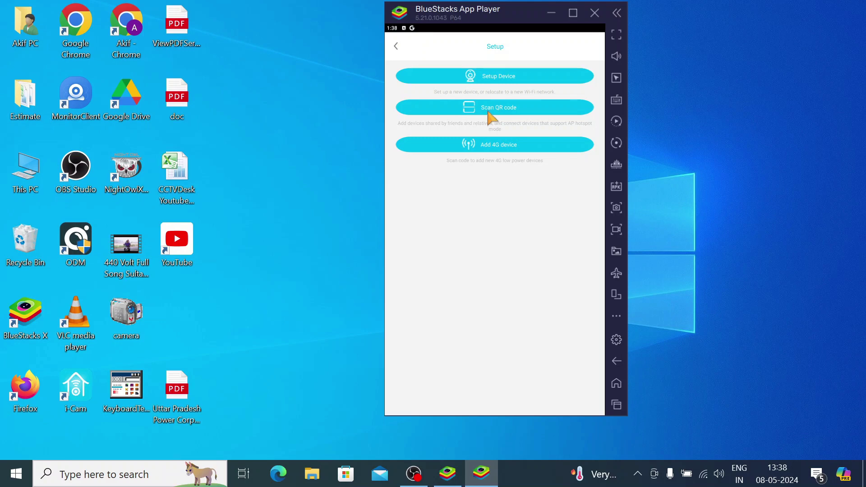
left_click(492, 111)
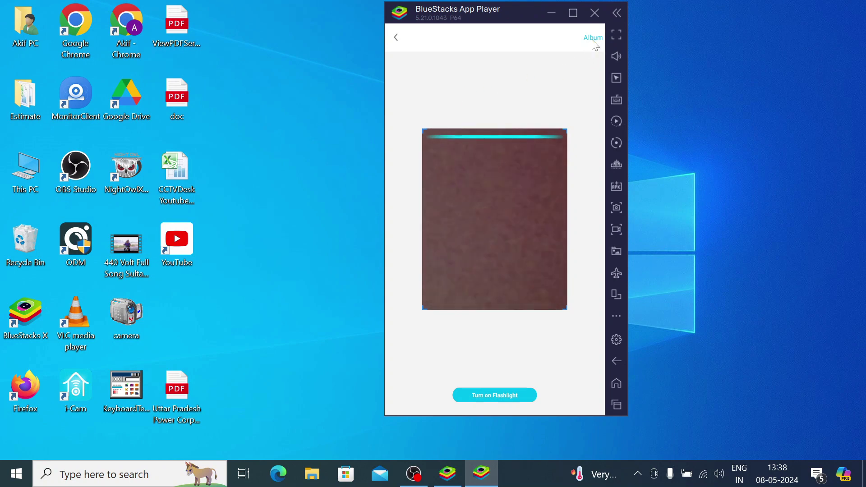
left_click(593, 38)
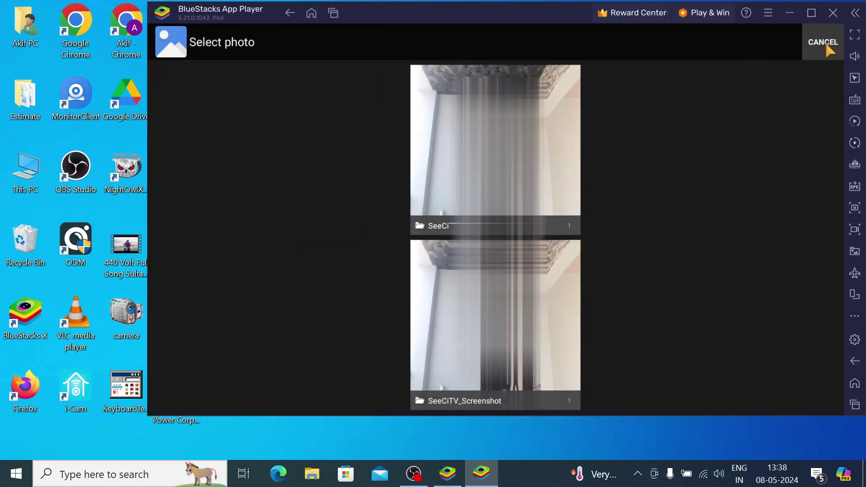
left_click(826, 43)
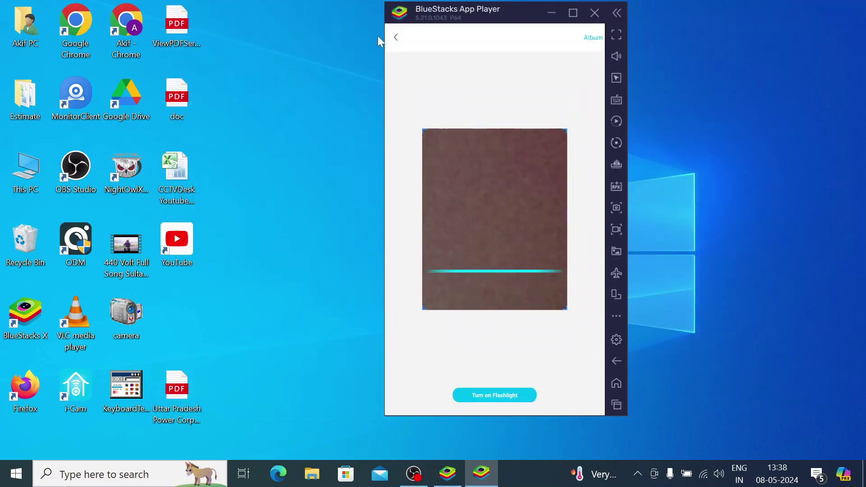
left_click(396, 39)
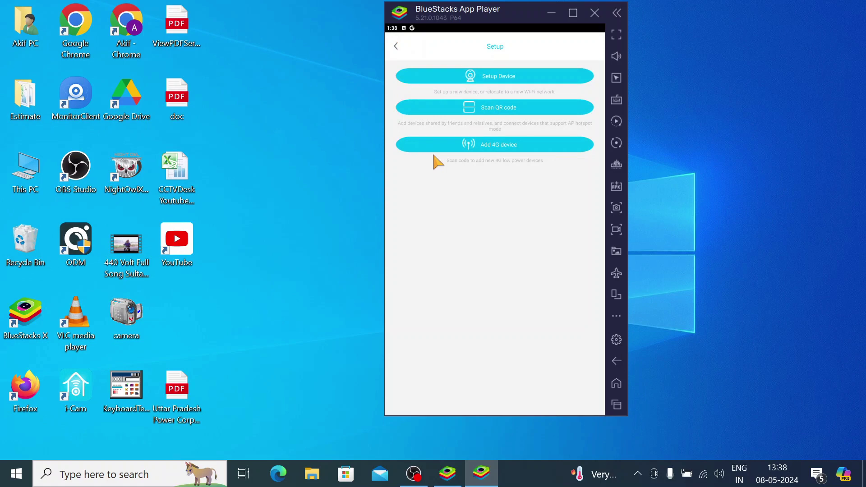
Choose the 4G low-power device option and continue past the SIM card instructions.
left_click(479, 153)
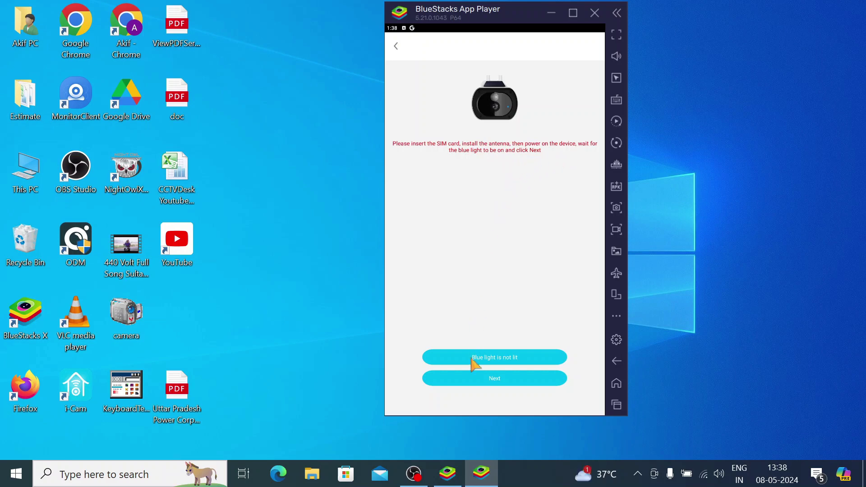
left_click(483, 383)
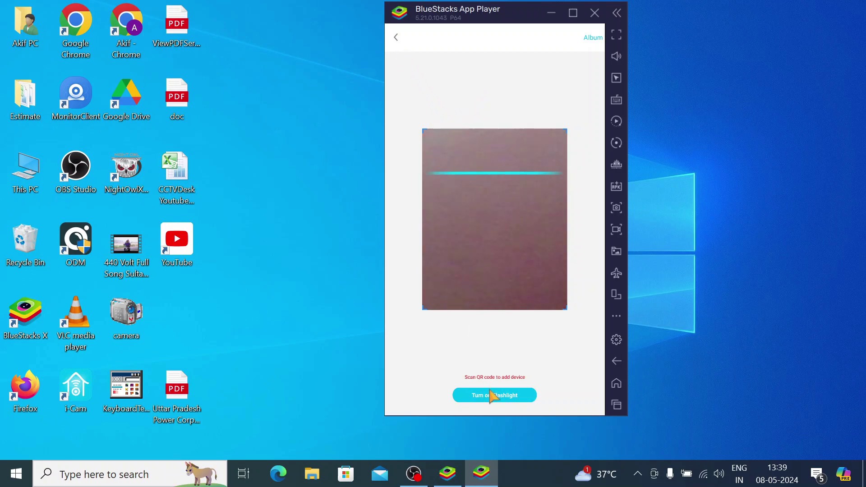
Choose Wi-Fi device setup, confirm the blinking blue light, and enter the Wi-Fi name and password.
left_click(396, 37)
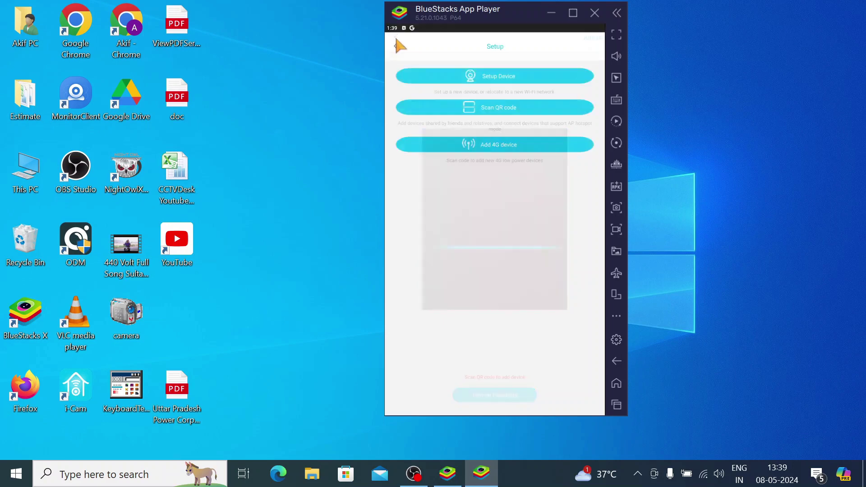
left_click(486, 80)
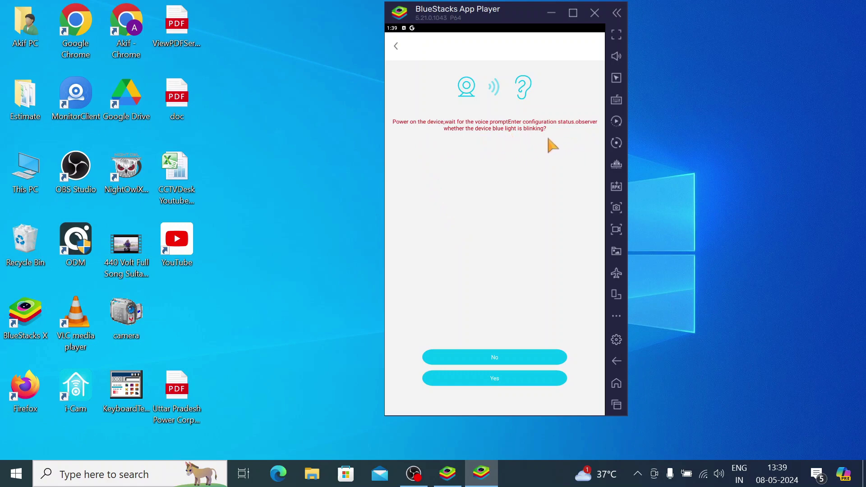
left_click(488, 380)
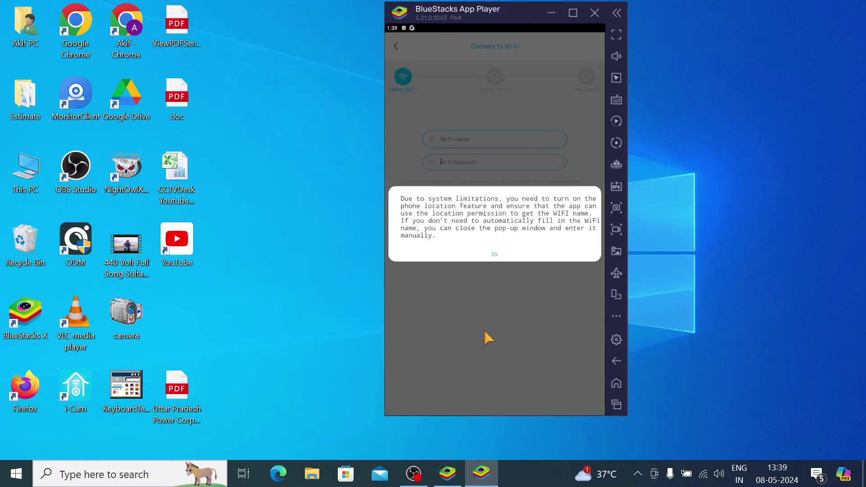
left_click(477, 254)
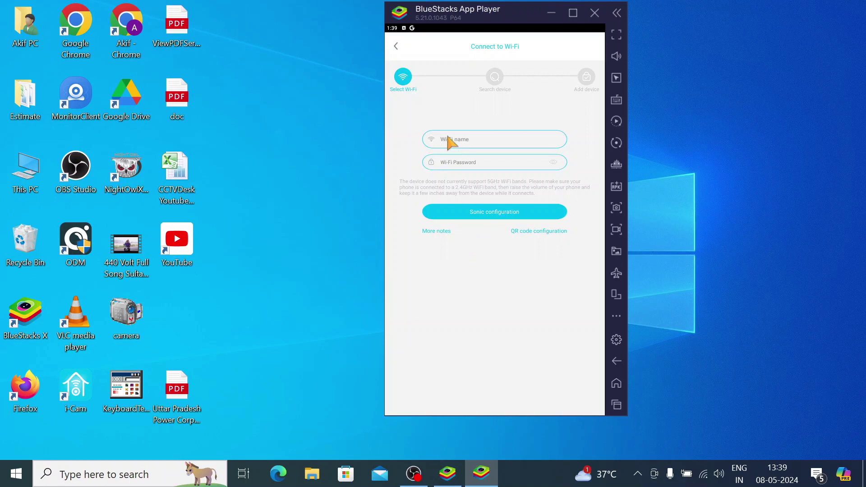
type("te1")
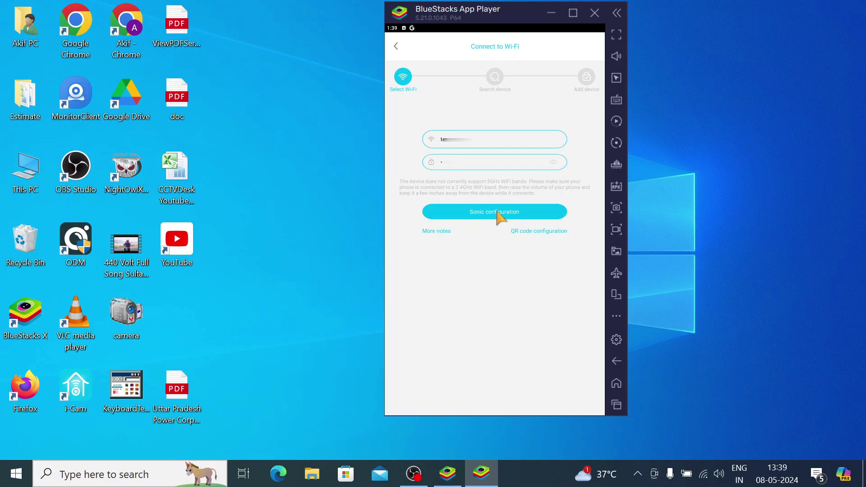
Start Sonic configuration to send the Wi-Fi details and begin connecting to the camera.
left_click(498, 215)
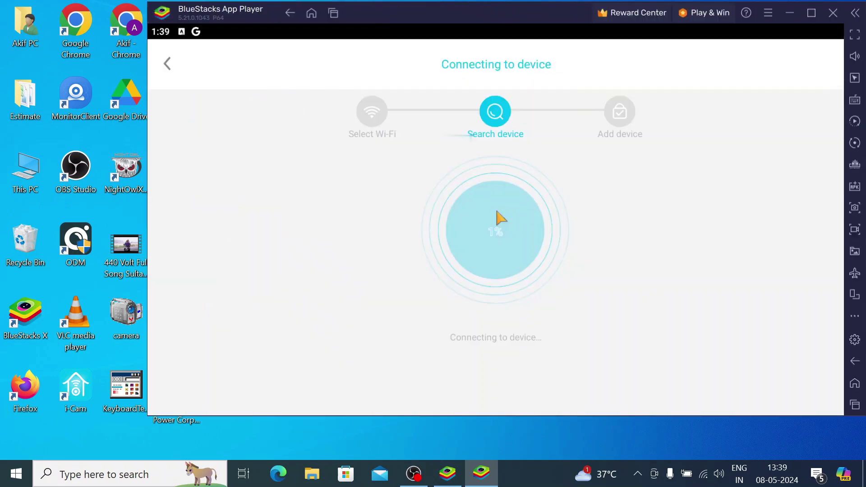